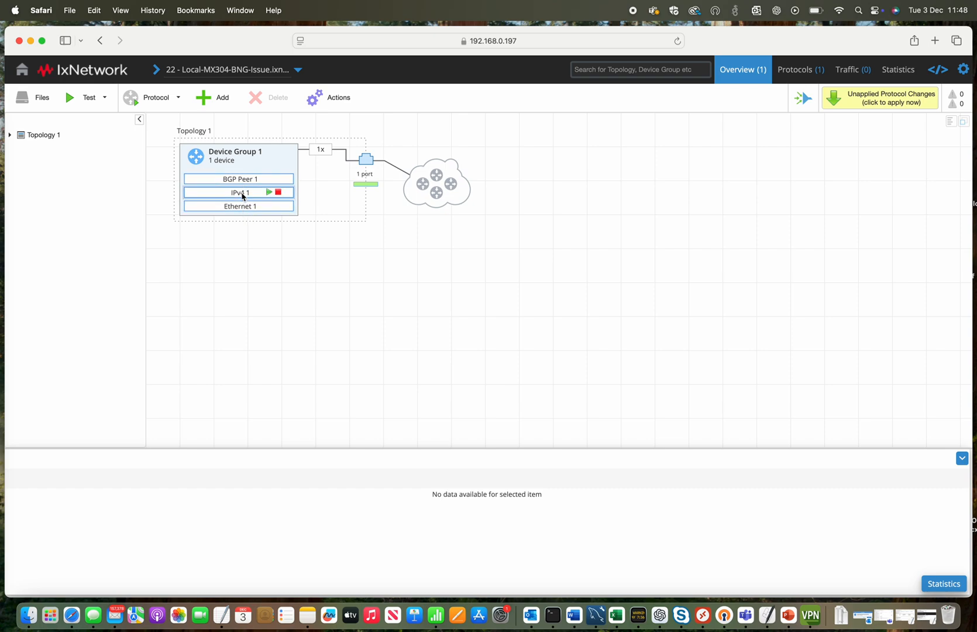
Display the BGP Peer 1 settings, and run "show bgp summary" in the MX304 router's Terminal session
click(242, 183)
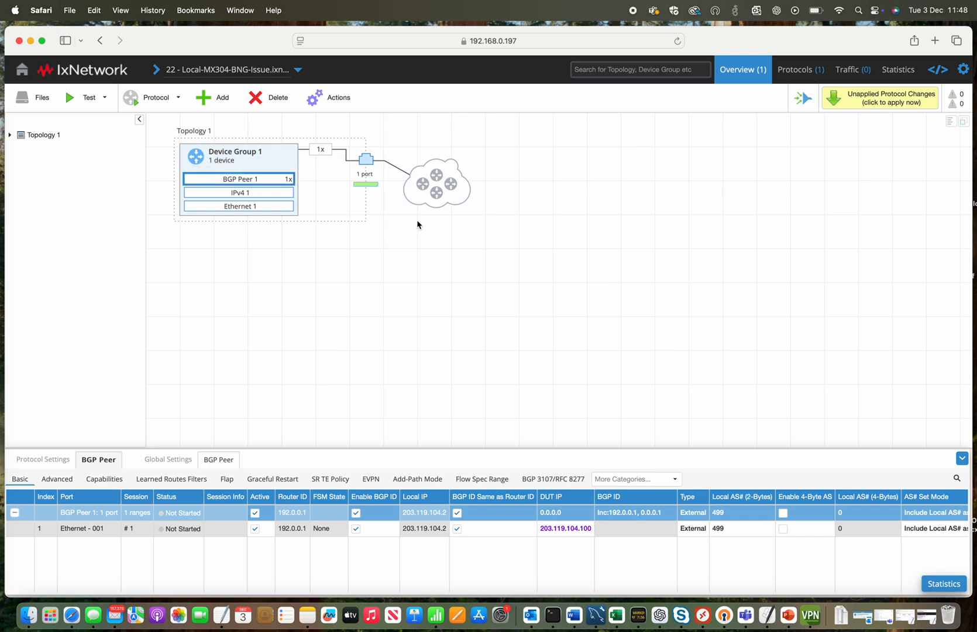
key(super+Tab)
key(Return)
key(Return)
key(Return)
text(show bgp summary)
key(Return)
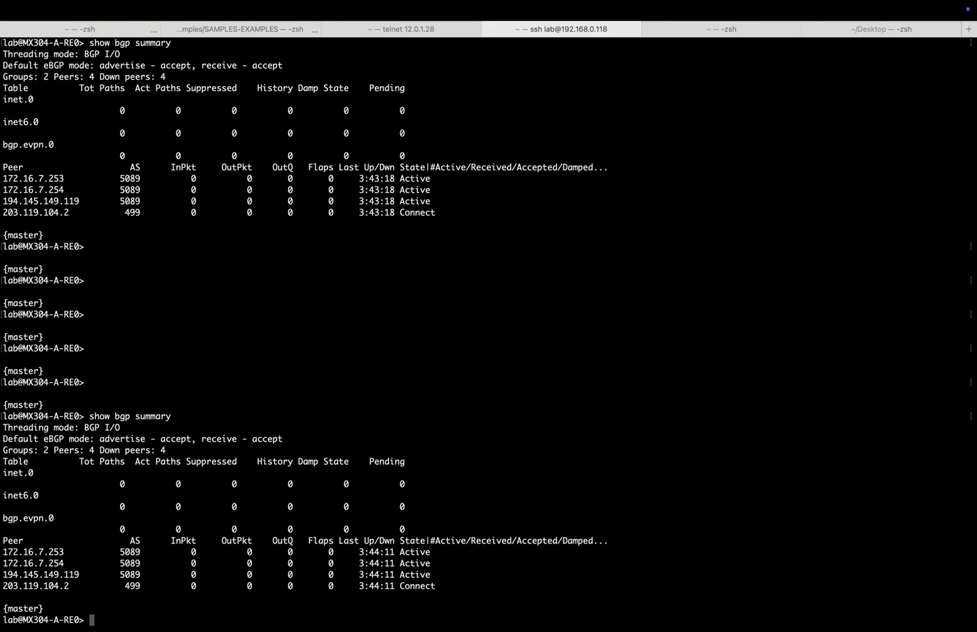
Back in IxNetwork, start adding a network group to Device Group 1 using BGP IPv4 Prefixes using Route Table Import
key(super+Tab)
mouse_move(236, 184)
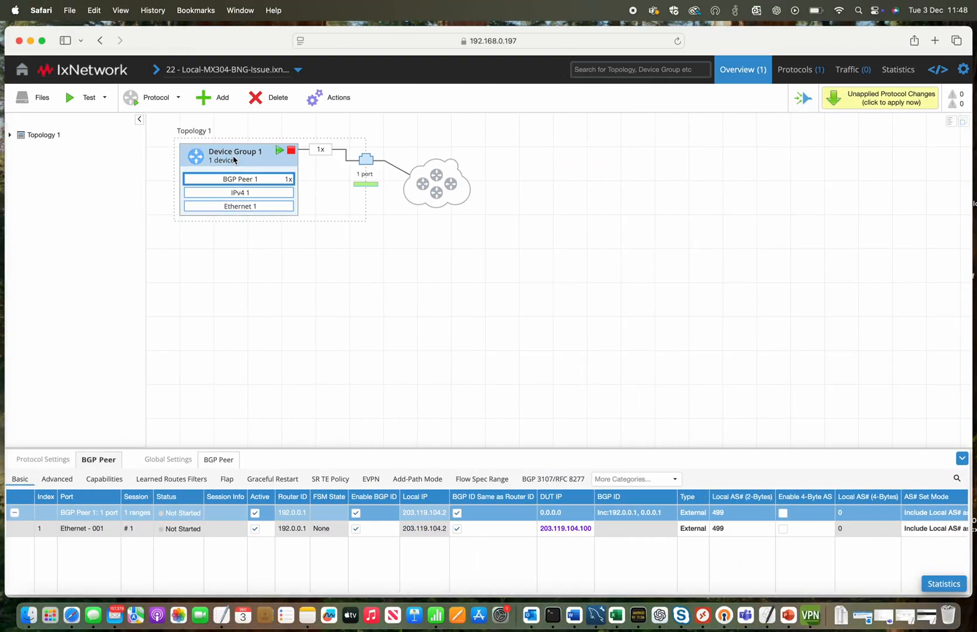
click(234, 159)
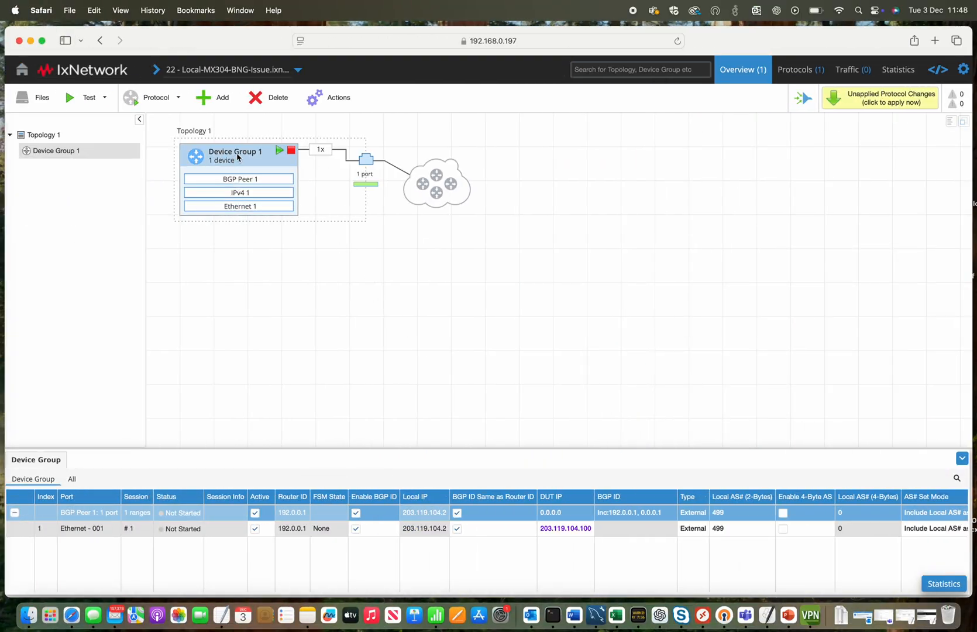
click(207, 96)
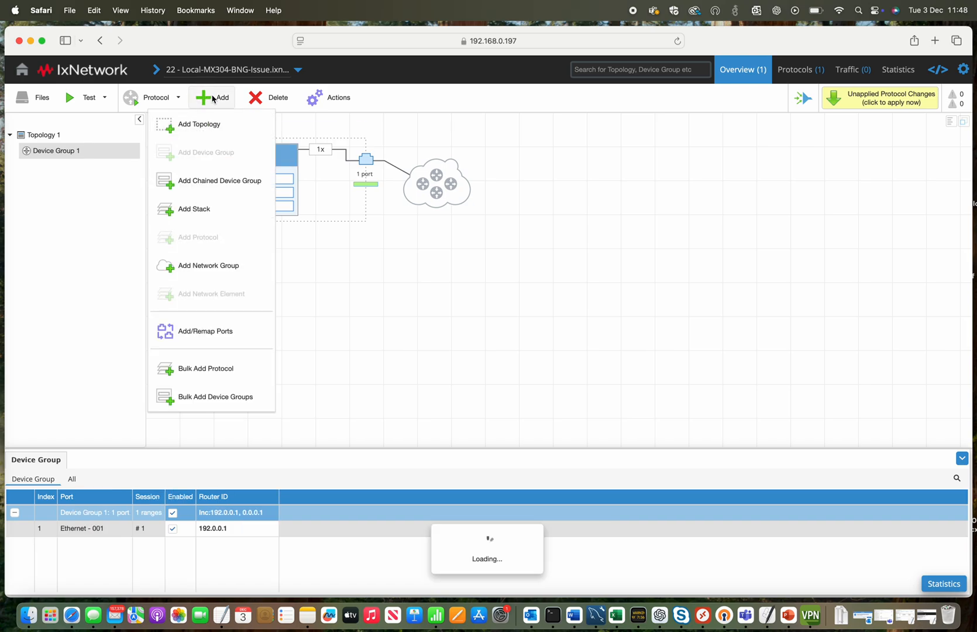
click(201, 269)
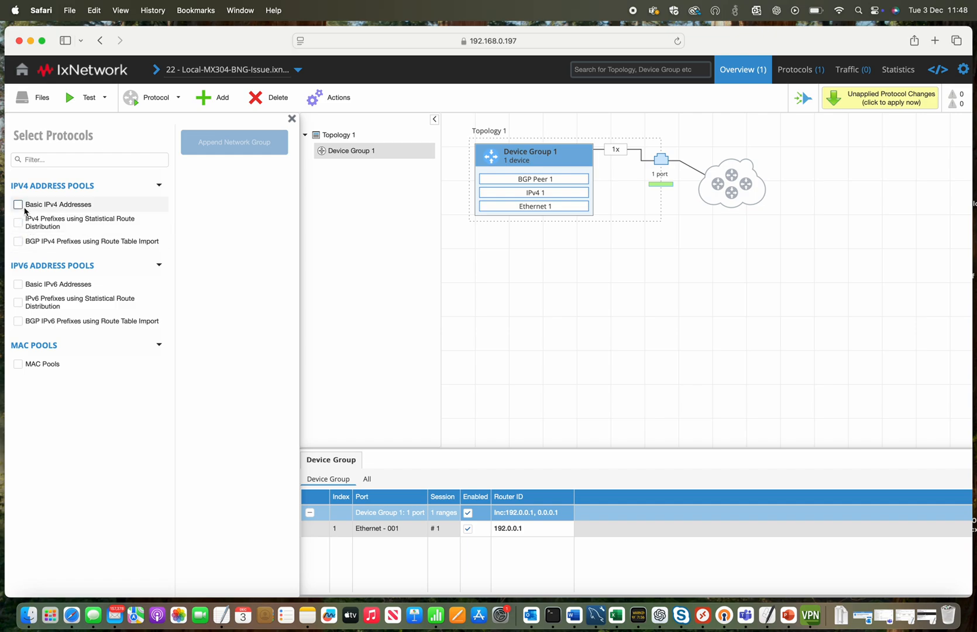
click(19, 242)
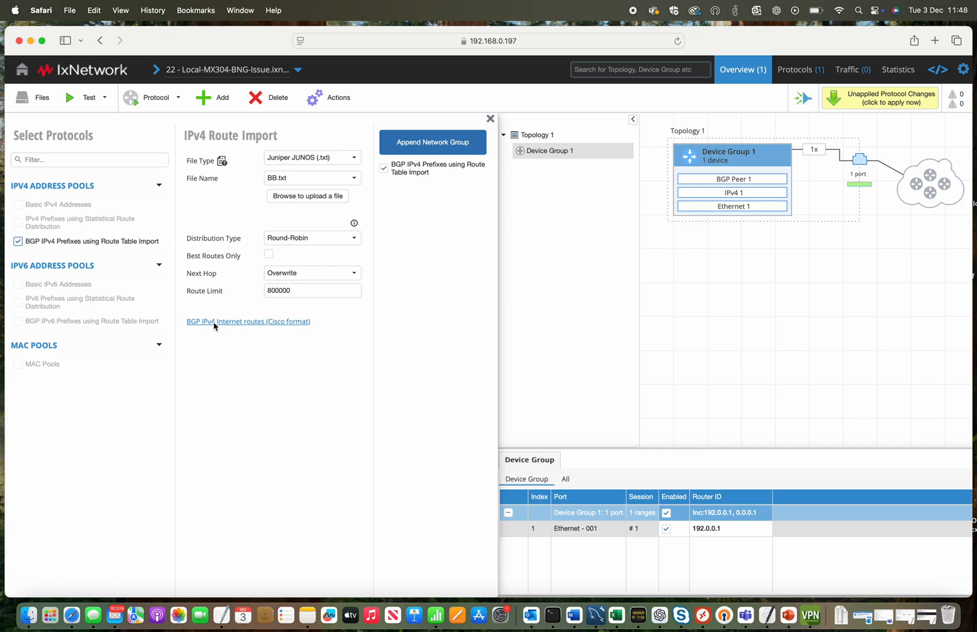
Examine the linked BGP IPv4 Internet routes table in Cisco format, and return to the route import settings
click(257, 321)
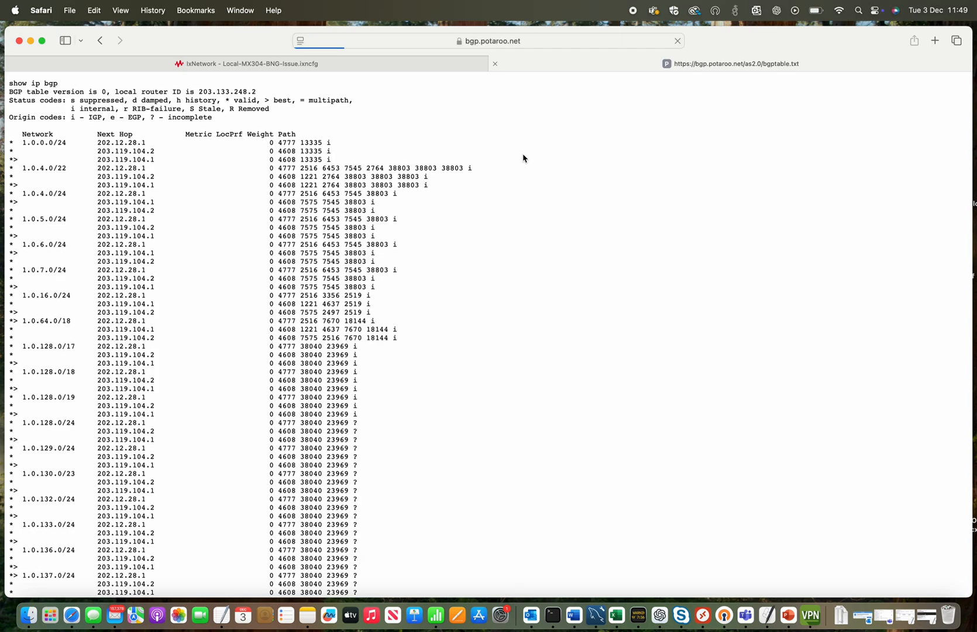
scroll(134, 272, down, 1)
scroll(134, 273, down, 20)
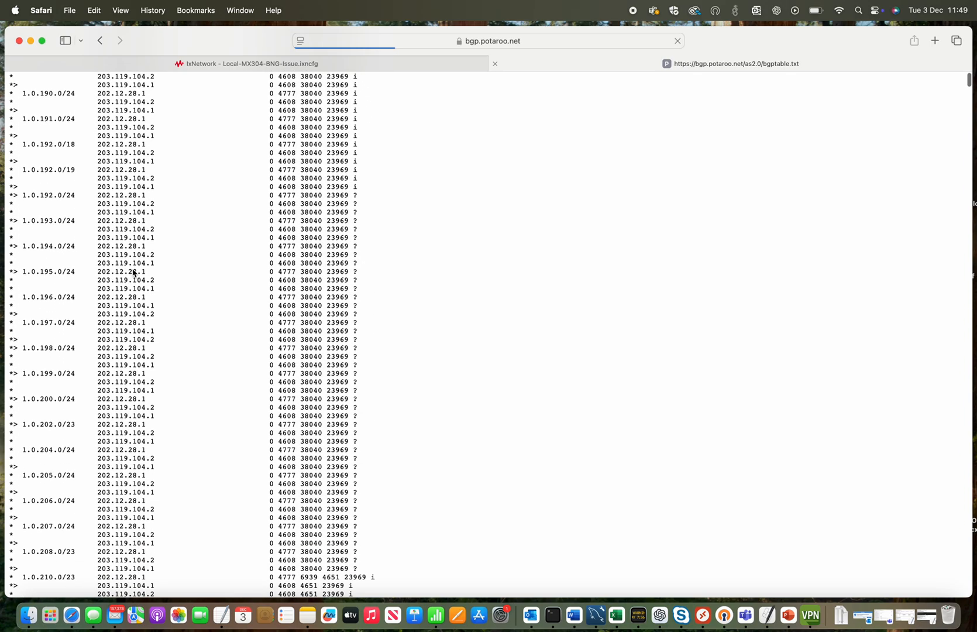
scroll(133, 273, up, 15)
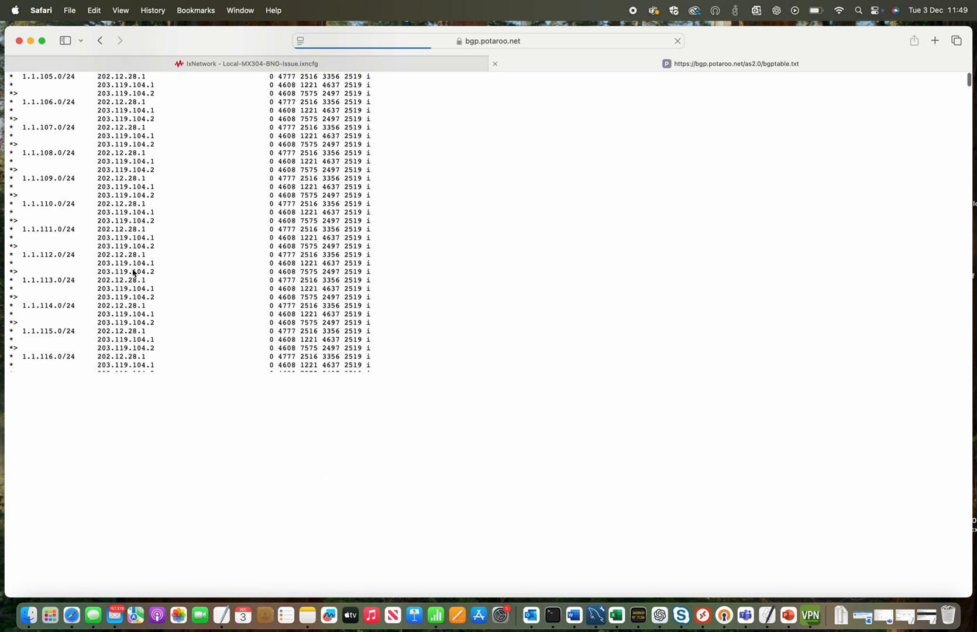
scroll(291, 199, down, 15)
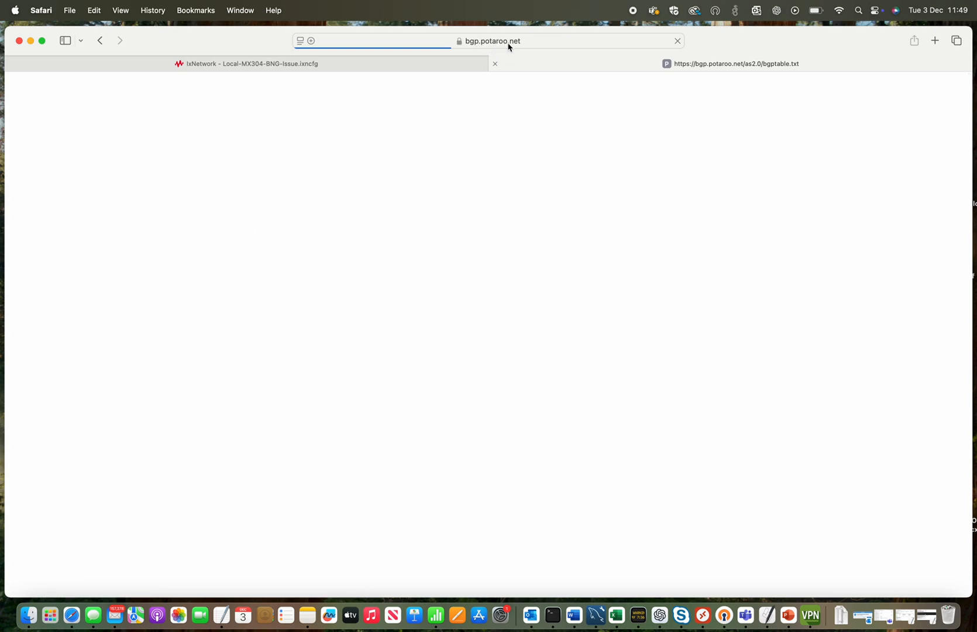
click(394, 68)
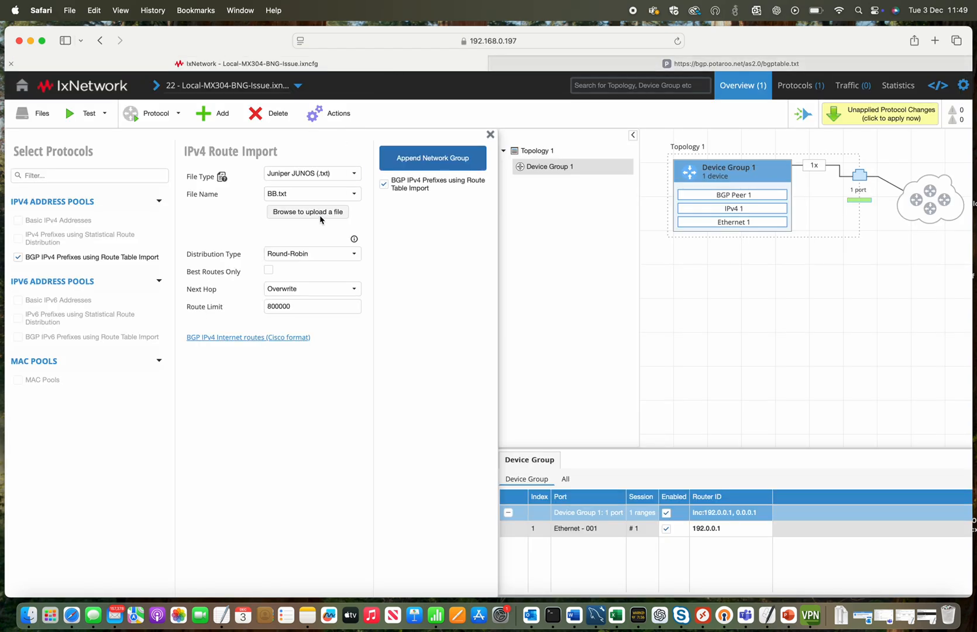
click(585, 64)
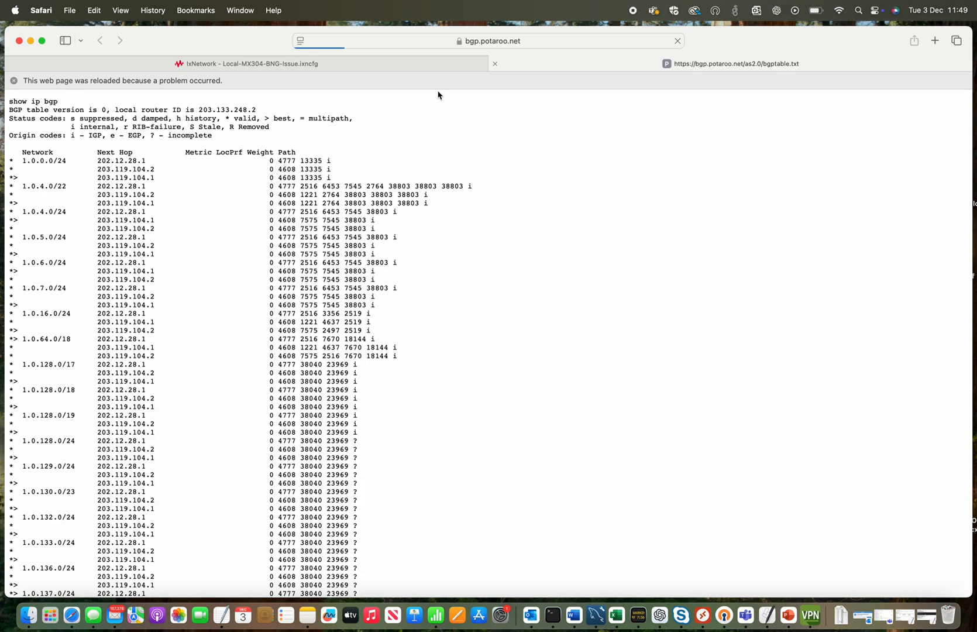
click(422, 62)
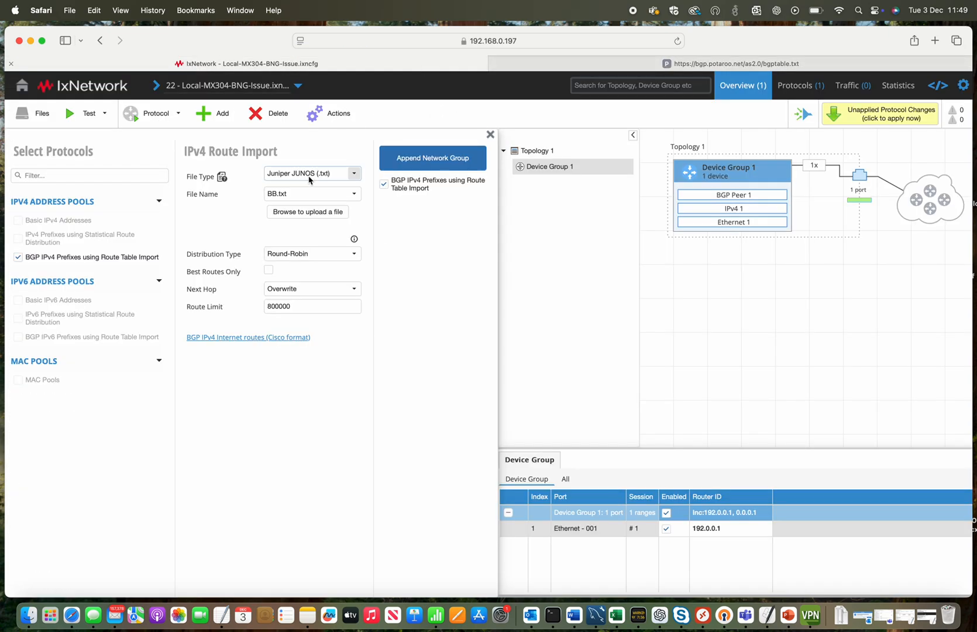
Select bgptable-2.txt as the route import file and set its file type to Cisco IOS (.txt)
click(352, 196)
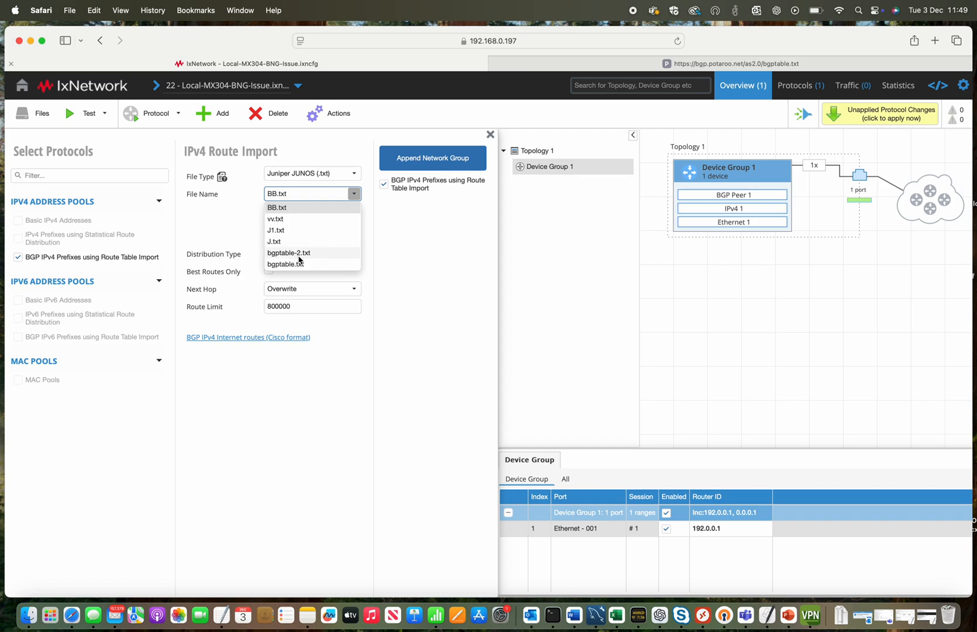
click(301, 255)
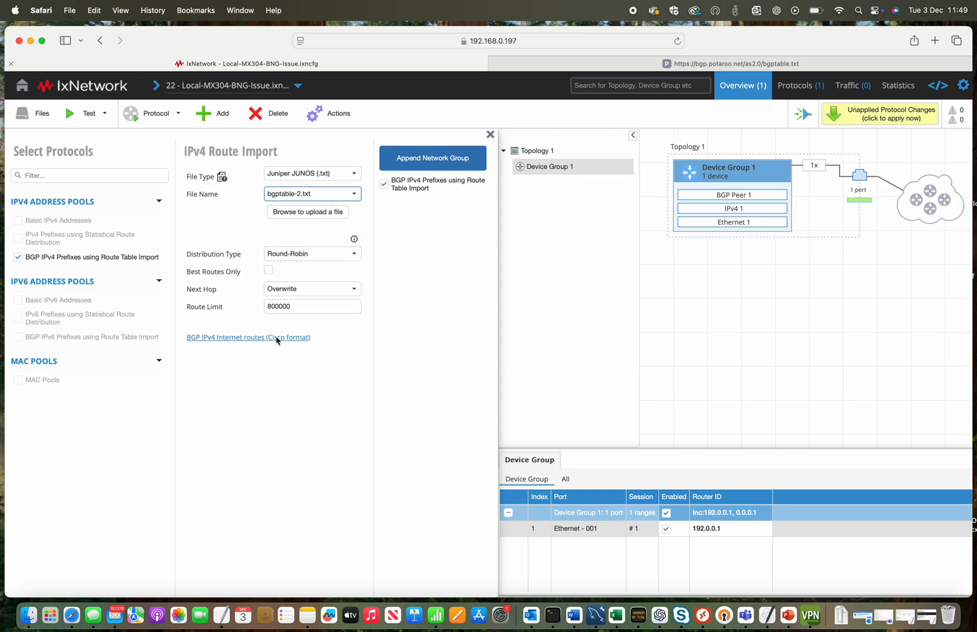
click(338, 173)
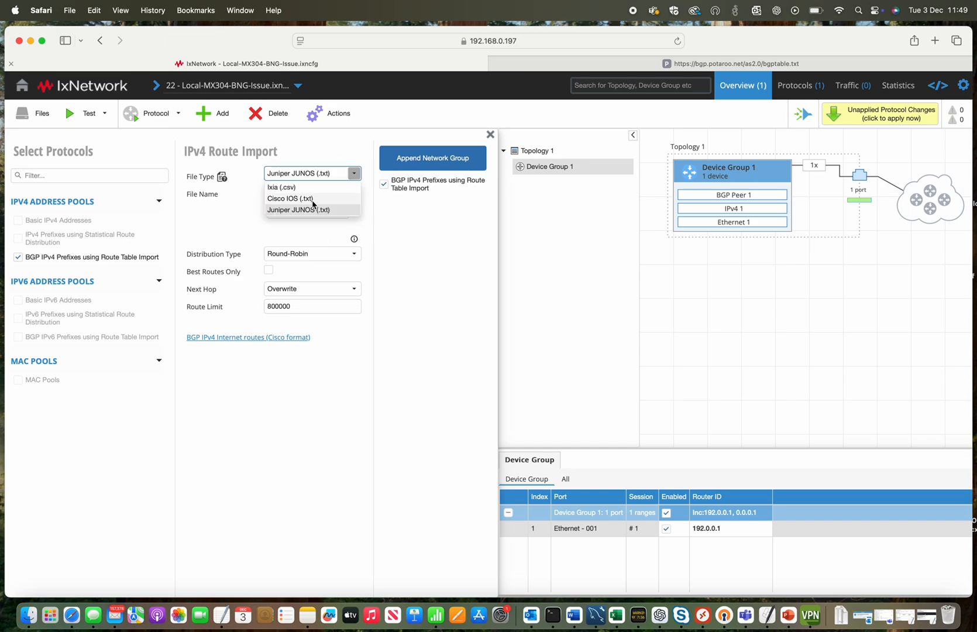
click(313, 200)
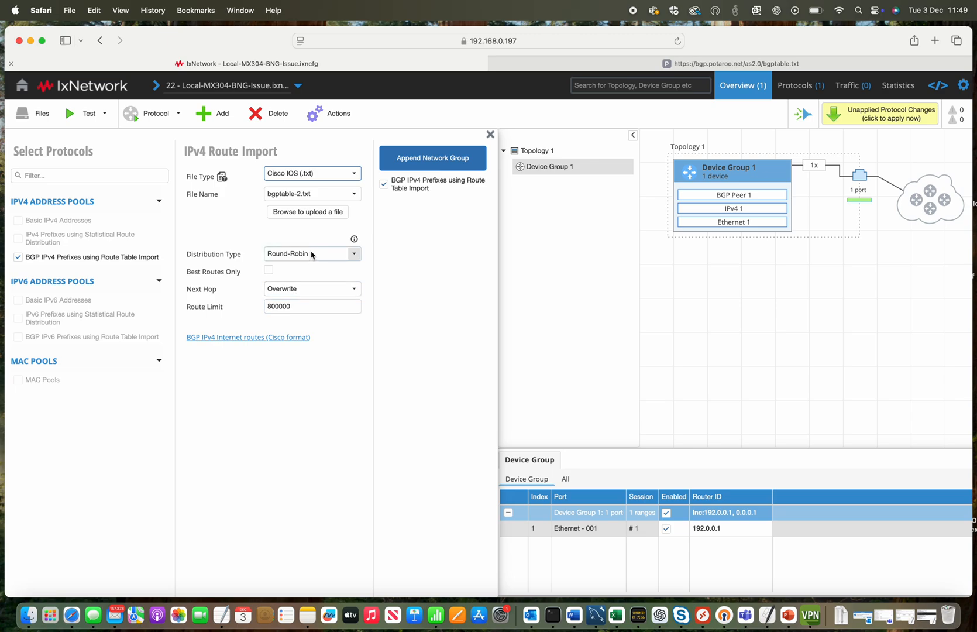
Show the import option explanations, set the distribution type to Replicate and limit the import to best routes only
click(354, 239)
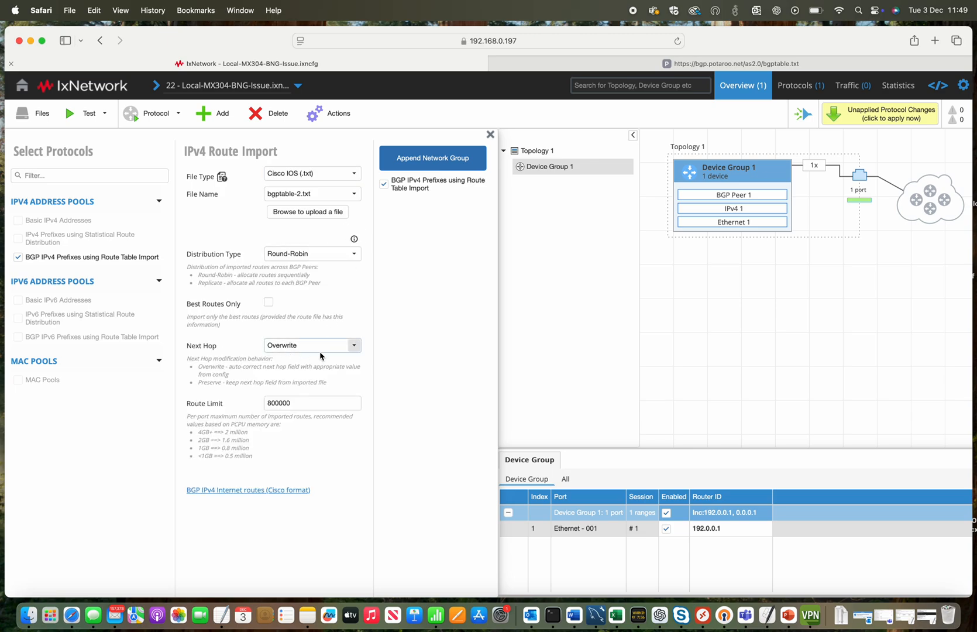
click(331, 253)
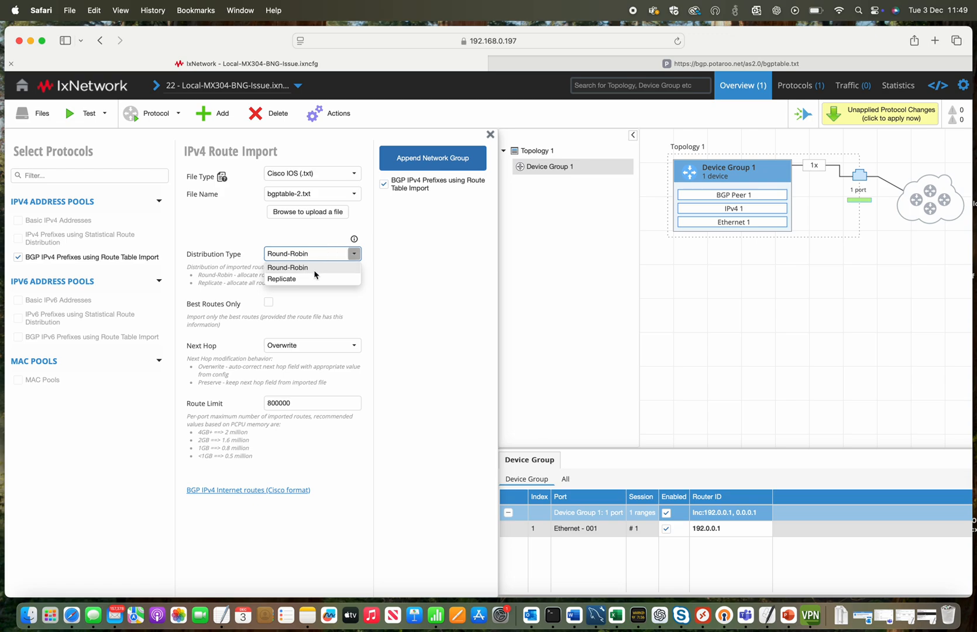
click(312, 279)
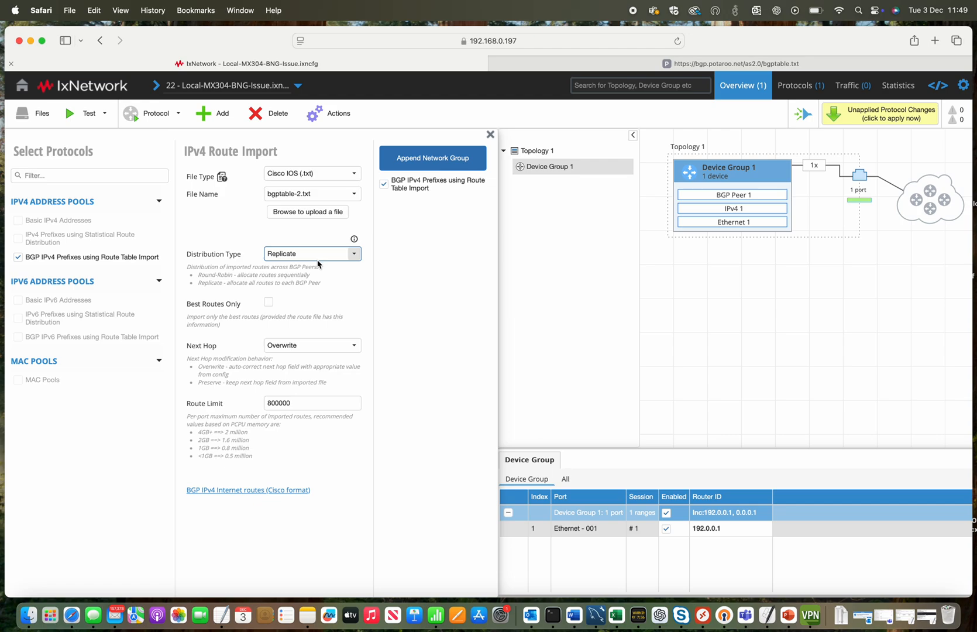
click(296, 403)
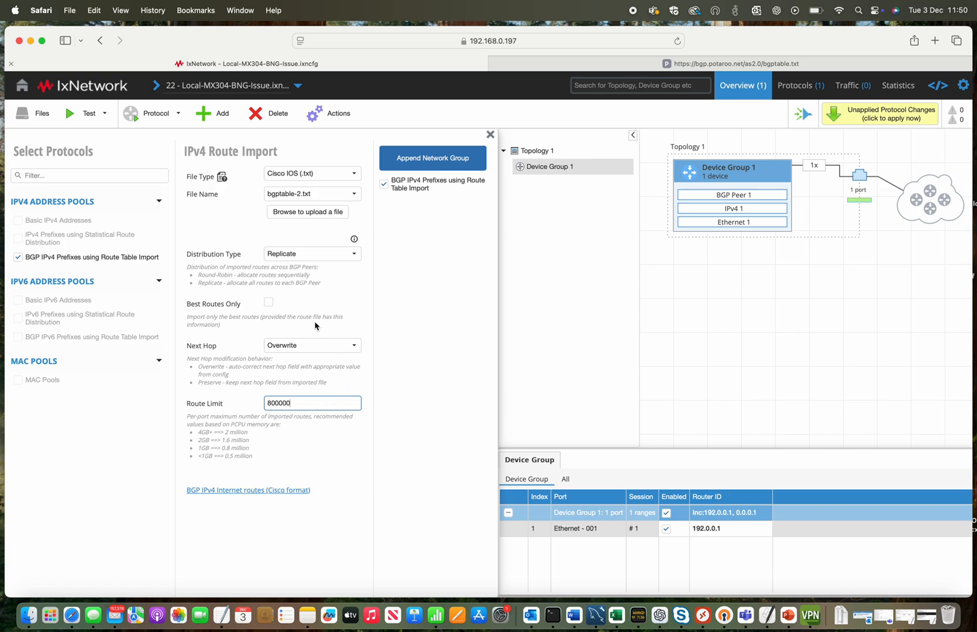
click(268, 304)
Append the imported IPv4 routes network group to Device Group 1 and start all protocols
click(435, 159)
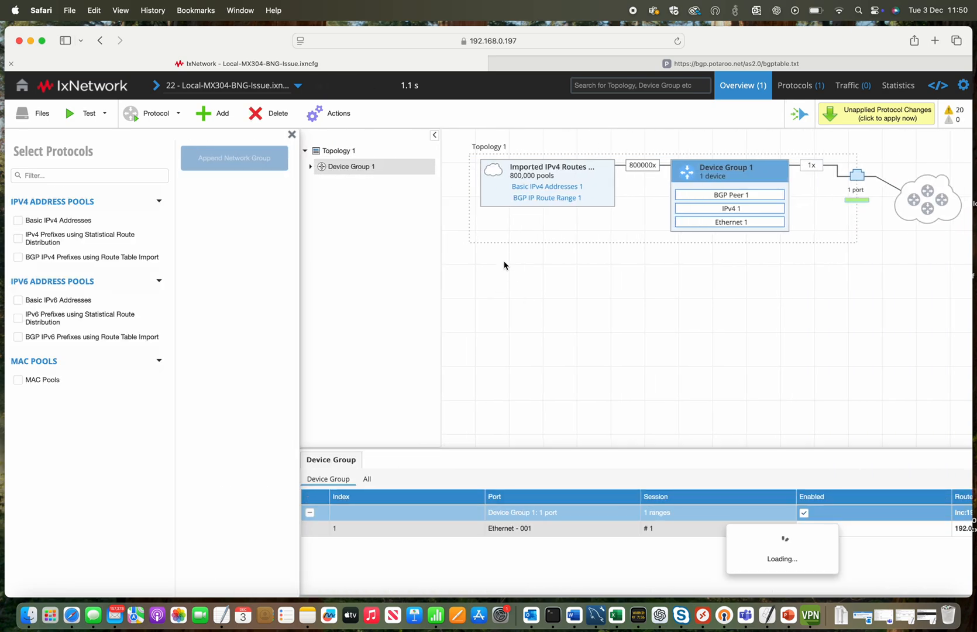
click(291, 135)
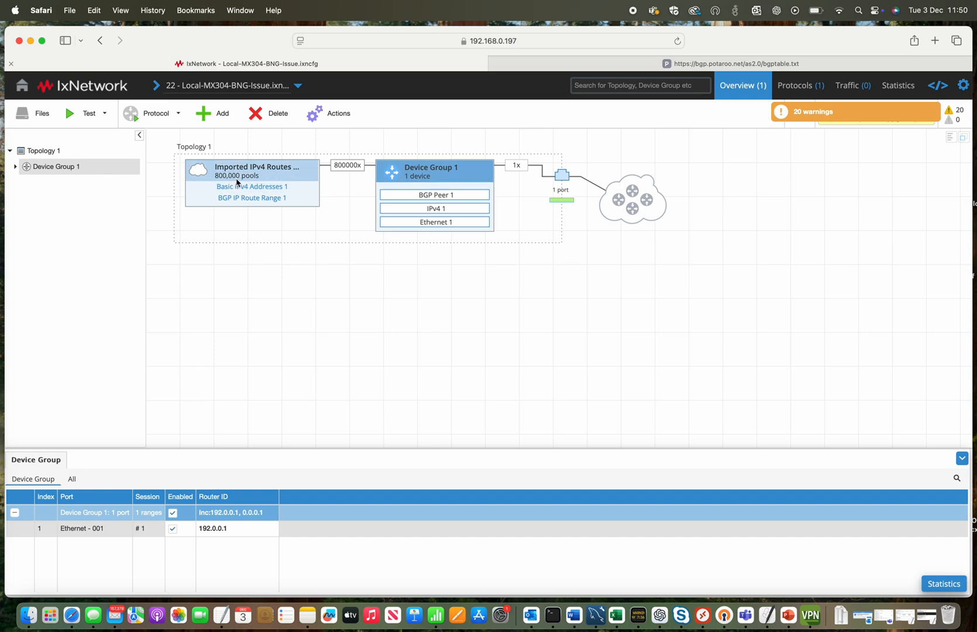
click(159, 114)
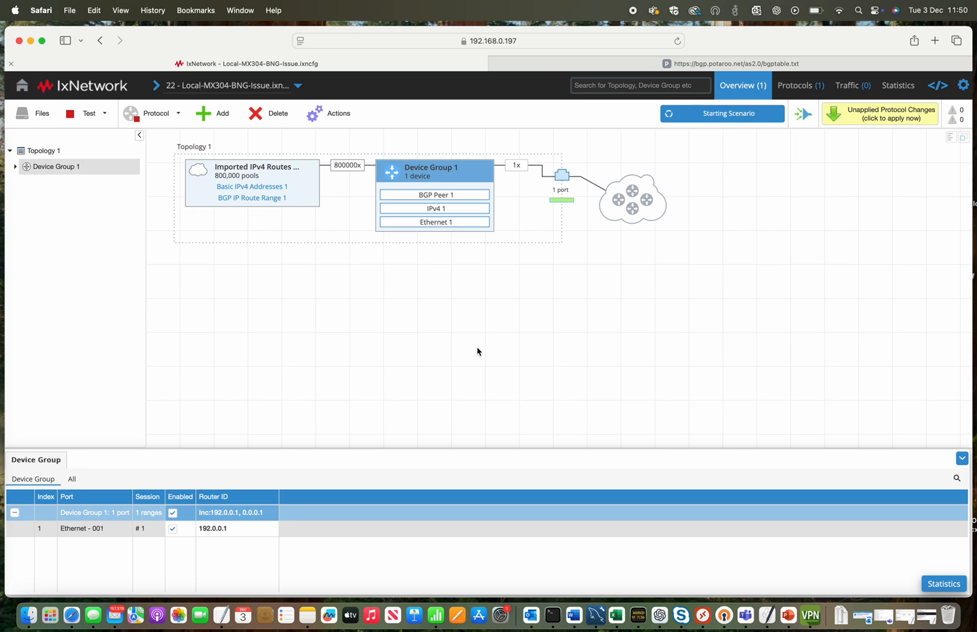
Rerun "show bgp summary" repeatedly in the router's Terminal session to monitor the routes received from peer 203.119.104.2
click(552, 615)
key(Return)
key(Up)
key(Return)
key(Up)
key(Return)
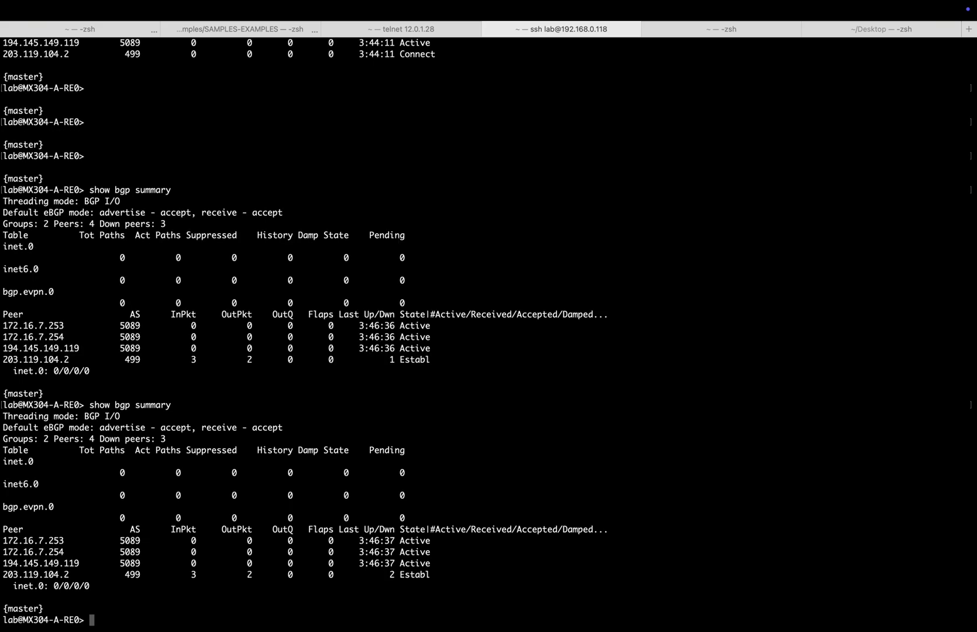
key(Up)
key(Return)
key(Up)
key(Return)
key(Up)
key(Return)
key(Up)
key(Return)
key(Up)
key(Return)
key(Up)
key(Return)
key(Up)
key(Return)
key(Up)
key(Return)
key(Up)
key(Return)
key(Up)
key(Return)
key(Up)
key(Return)
key(Up)
key(Return)
key(Up)
key(Return)
key(Up)
key(Return)
key(Up)
key(Return)
key(Up)
key(Return)
key(Up)
key(Return)
key(Return)
key(Up)
key(Return)
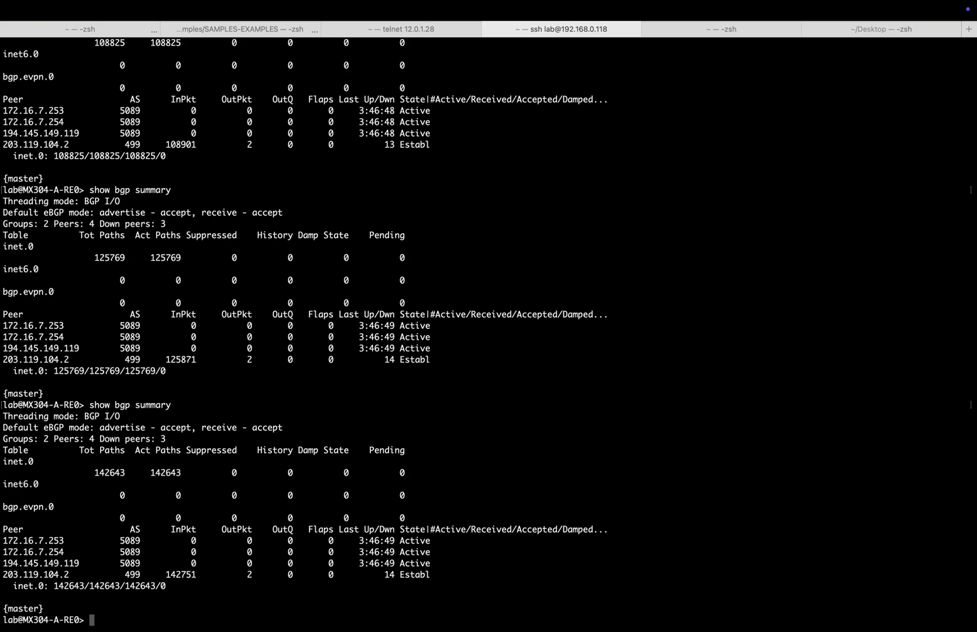
key(Up)
key(Return)
Check the Device Group 1 protocol status in IxNetwork, and keep repeating "show bgp summary" on the router to follow the route count
key(ctrl+Left)
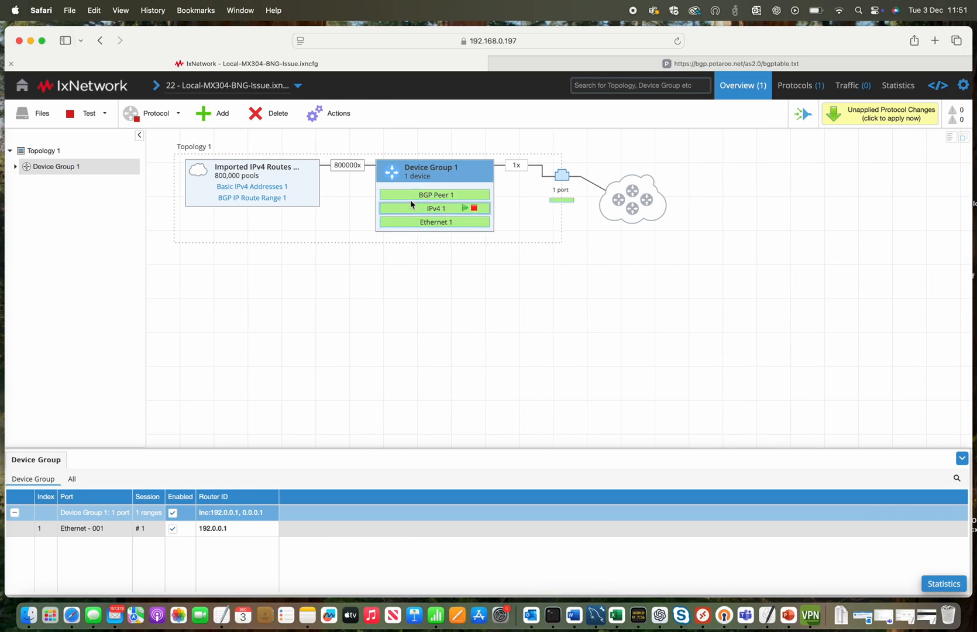
key(ctrl+Right)
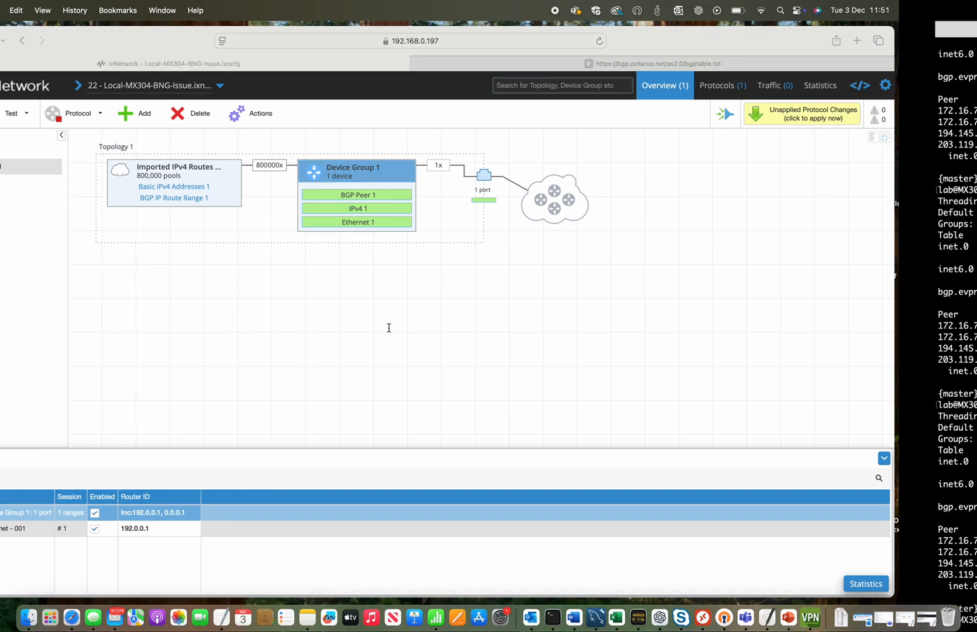
key(Up)
key(Return)
key(Up)
key(Return)
key(Up)
key(Return)
key(Up)
key(Return)
key(Up)
key(Return)
key(Up)
key(Return)
key(Up)
key(Return)
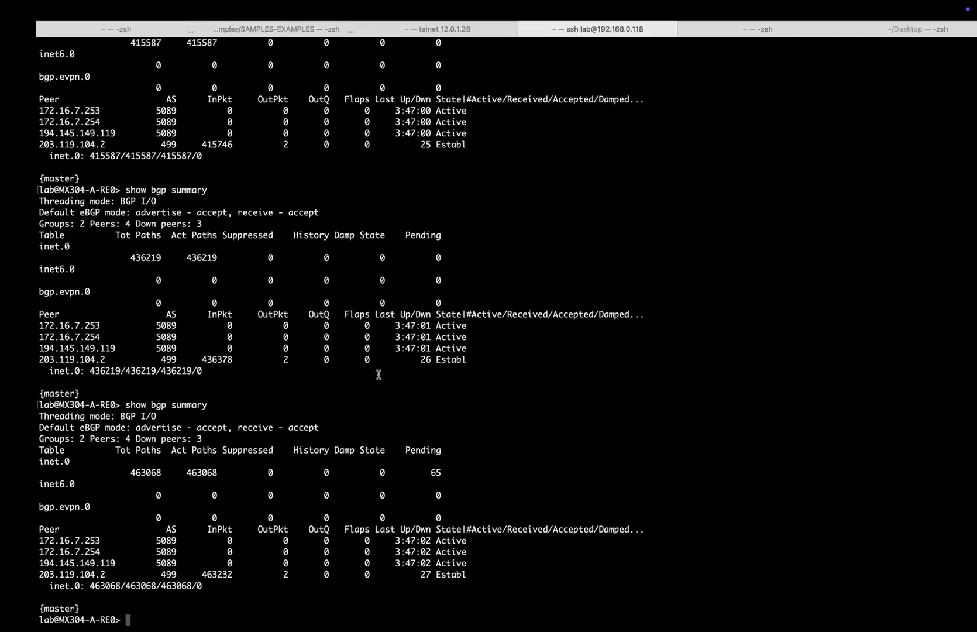
key(Up)
key(Return)
key(Up)
key(Return)
key(Up)
key(Return)
key(Return)
key(Up)
key(Return)
key(Up)
key(Return)
key(Up)
key(Return)
key(Up)
key(Return)
key(Up)
key(Return)
key(Up)
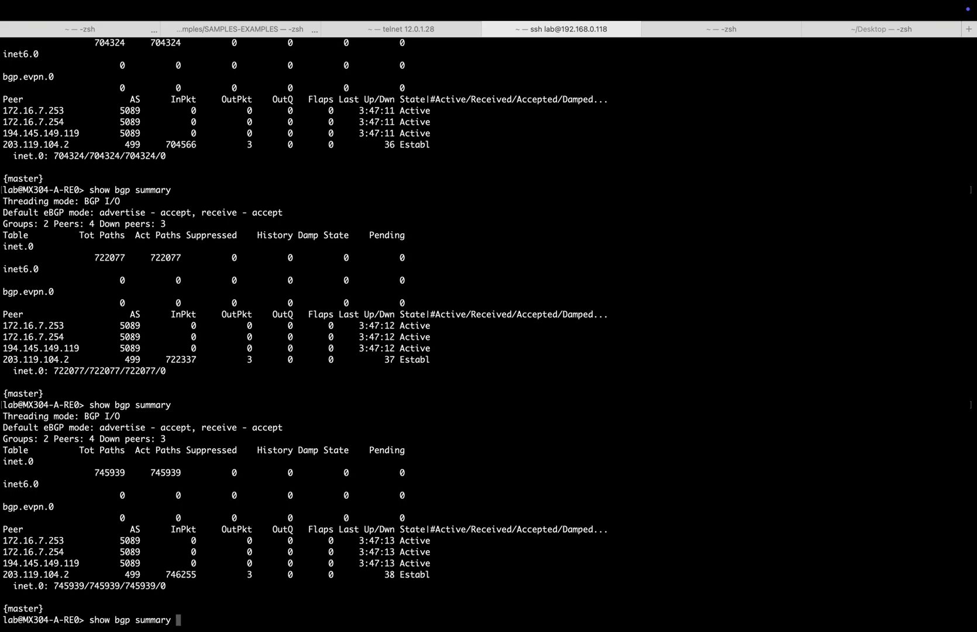
key(Return)
key(Up)
key(Return)
key(Up)
key(Return)
key(Up)
key(Return)
key(Up)
key(Return)
key(Up)
key(Return)
key(Up)
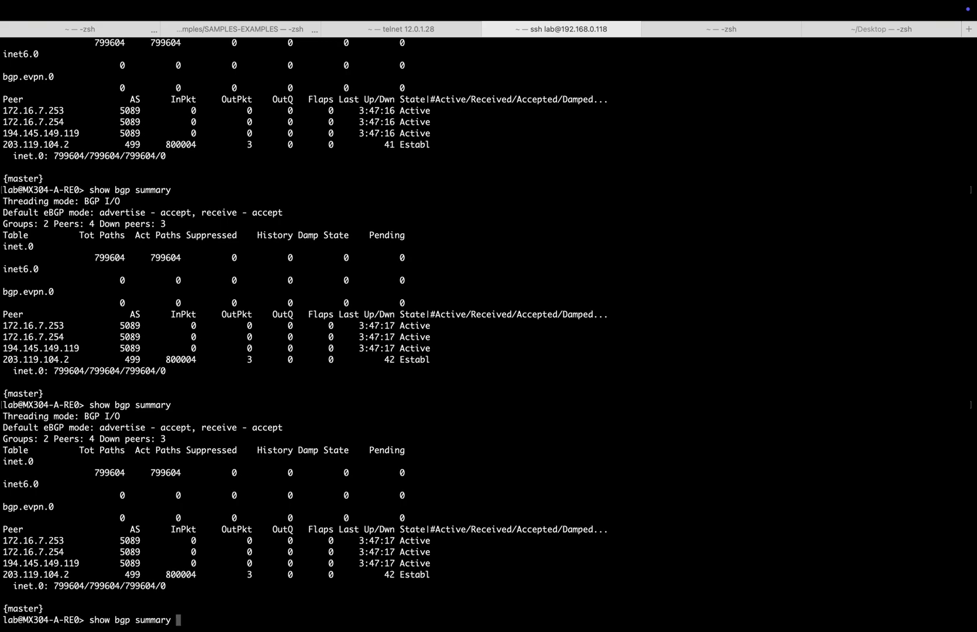
key(Return)
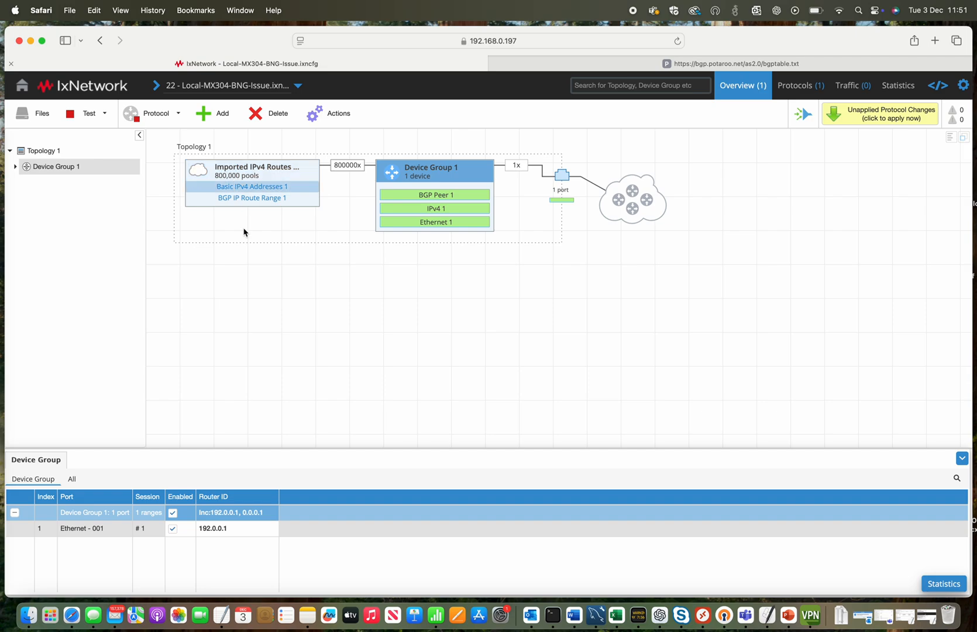
Return to the router's Terminal session and run "show bgp summary" several more times to recheck the received routes
key(ctrl+Right)
key(Up)
key(Return)
key(Up)
key(Return)
key(Up)
key(Return)
key(Up)
key(Return)
key(Up)
key(Return)
key(Up)
key(Return)
Run "show route protocol bgp terse" in the router's Terminal session to list the routes learned through BGP
text(show route pro)
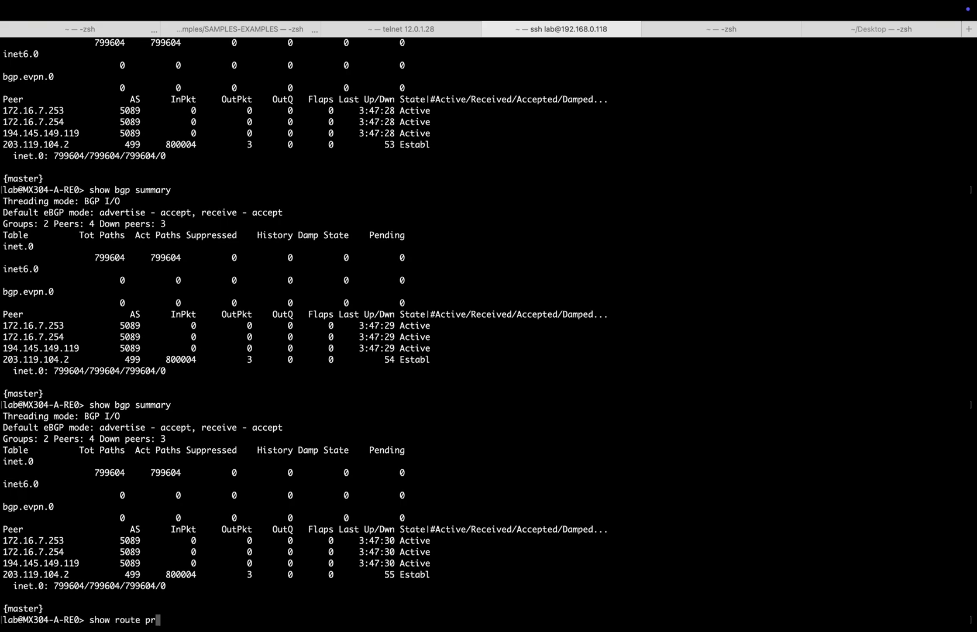
key(space)
text(tocol bgp )
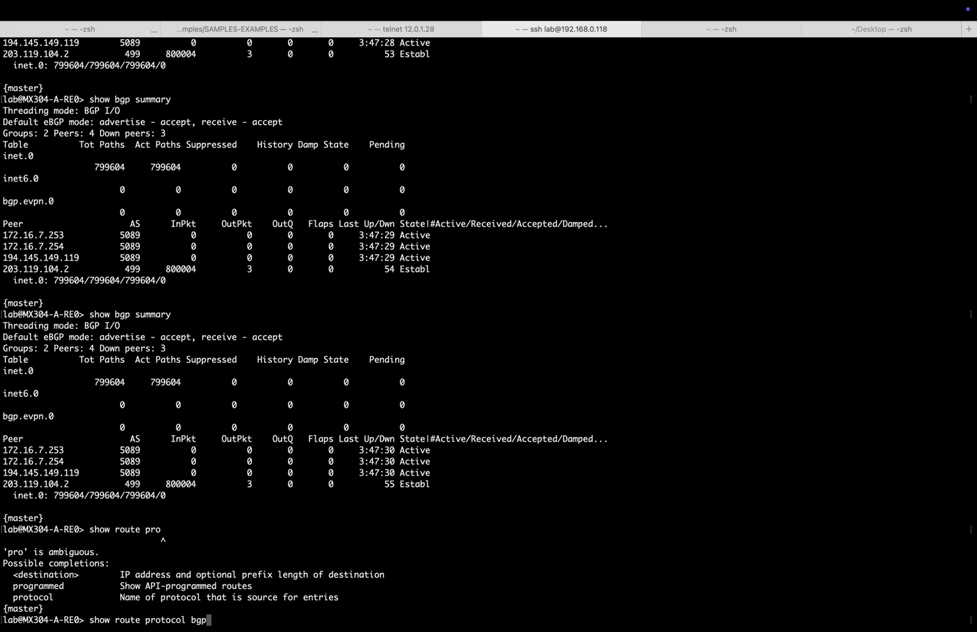
text(terse)
key(Return)
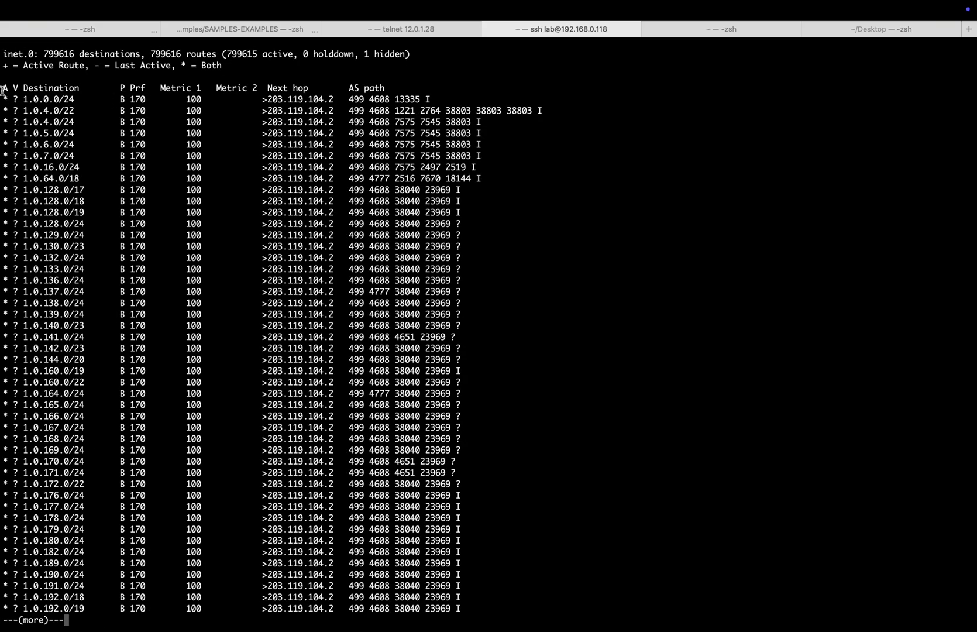
Examine the first listed BGP destinations and highlight the AS paths of the routes from 1.0.4.0/24 to 1.0.64.0/18
drag(7, 97, 120, 120)
click(373, 110)
drag(351, 121, 499, 175)
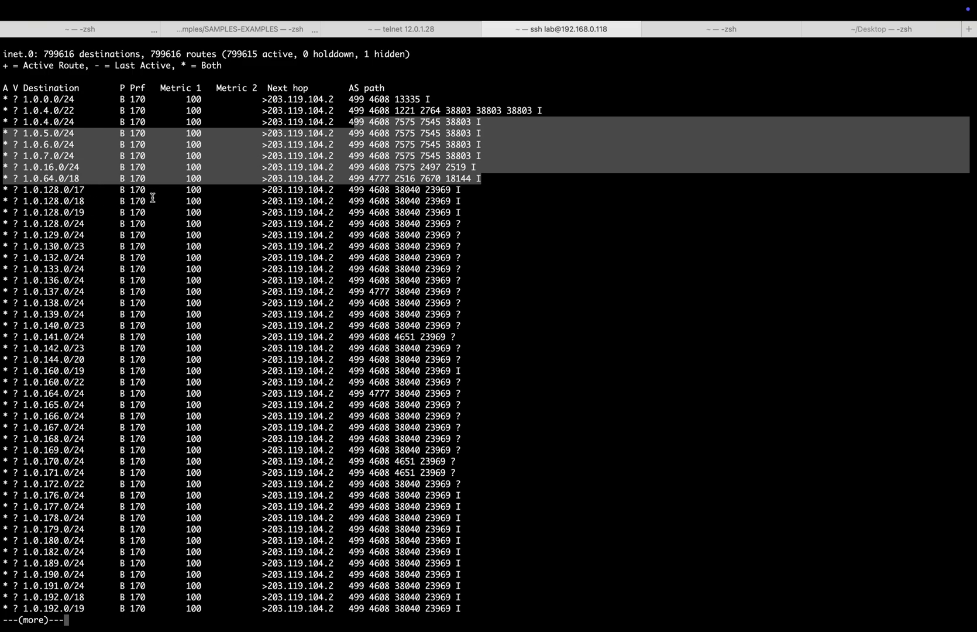
Page through the BGP route listing to the 1.22.x.x prefixes and highlight the entries from 1.22.25.0/24 to 1.22.59.0/24 to examine their AS paths
key(space)
key(space)
key(space)
key(space)
key(space)
key(space)
key(space)
key(space)
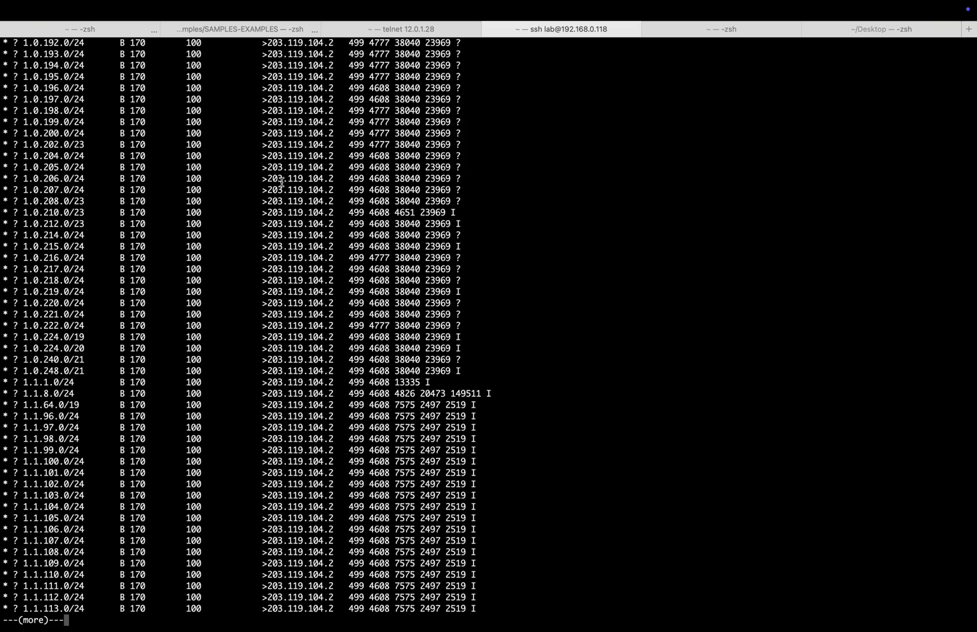
key(space)
key(space)
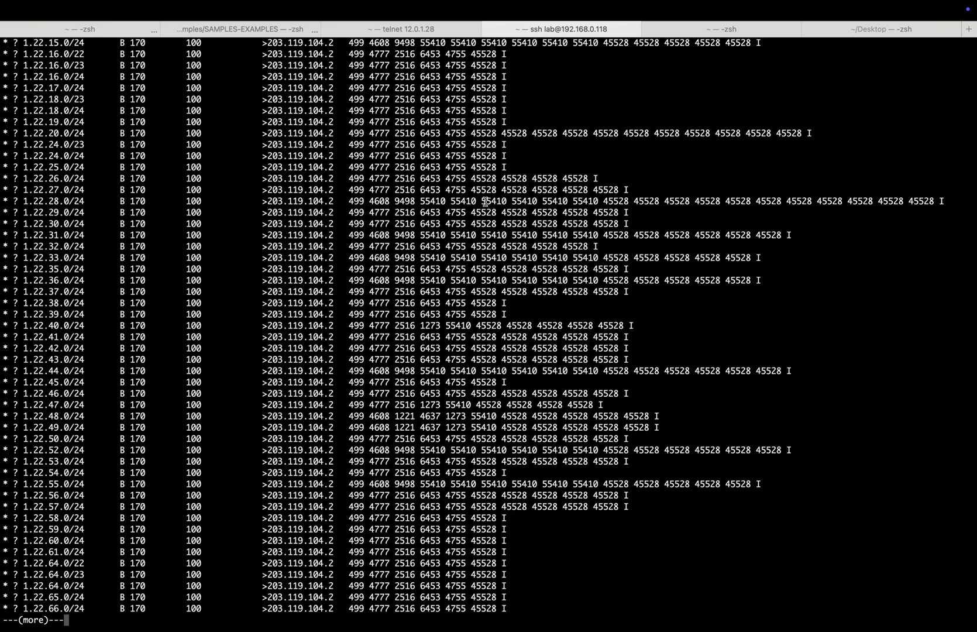
drag(19, 166, 931, 524)
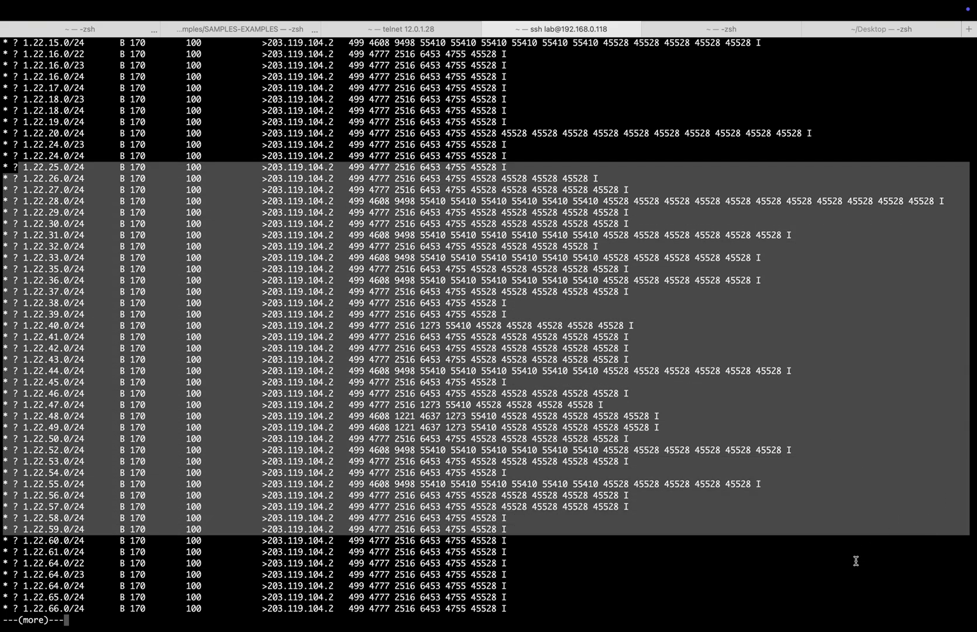
Continue paging through the route listing to the 1.52.x.x prefixes to review more received destinations and AS paths
key(space)
key(space)
key(space)
key(space)
key(space)
key(space)
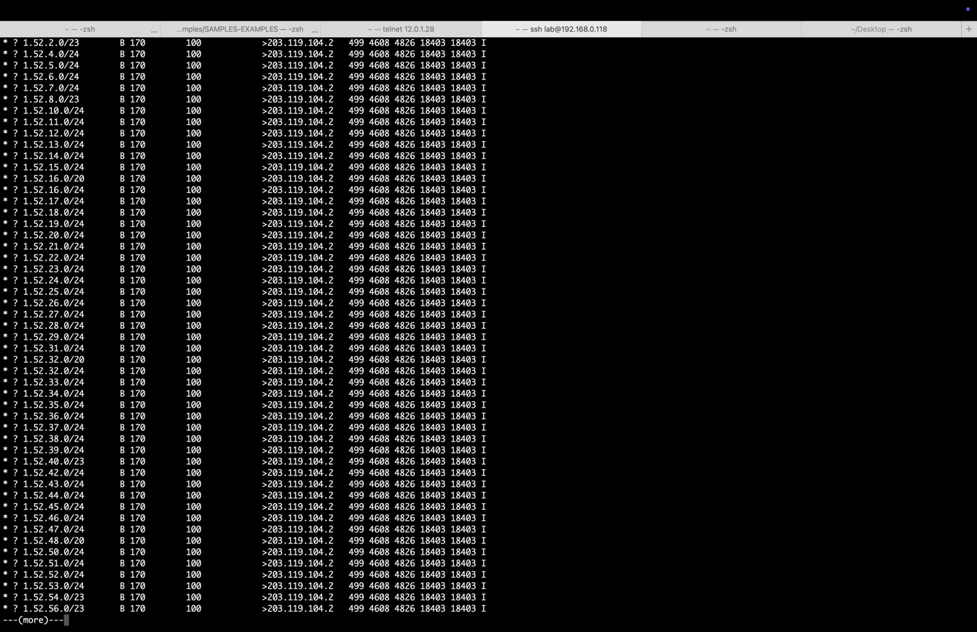